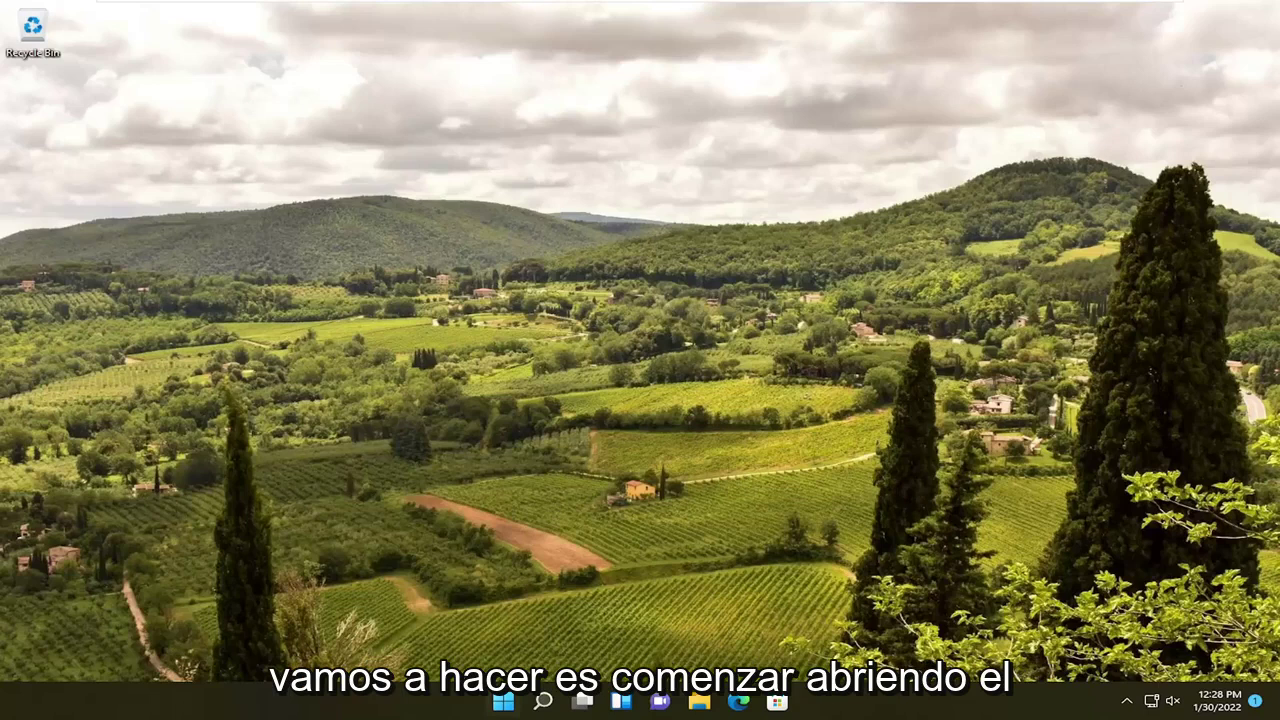
Step: Launch Services from search, scroll down and select the Remote Procedure Call (RPC) service
left_click(543, 701)
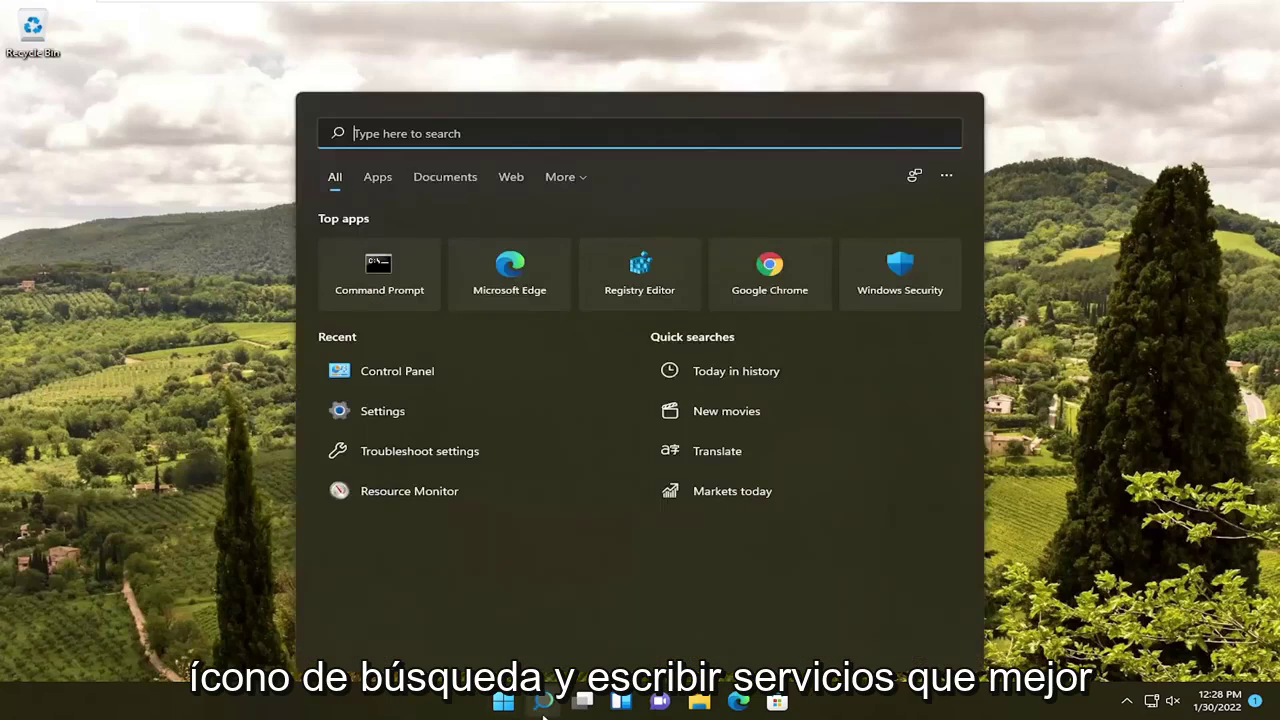
type("services")
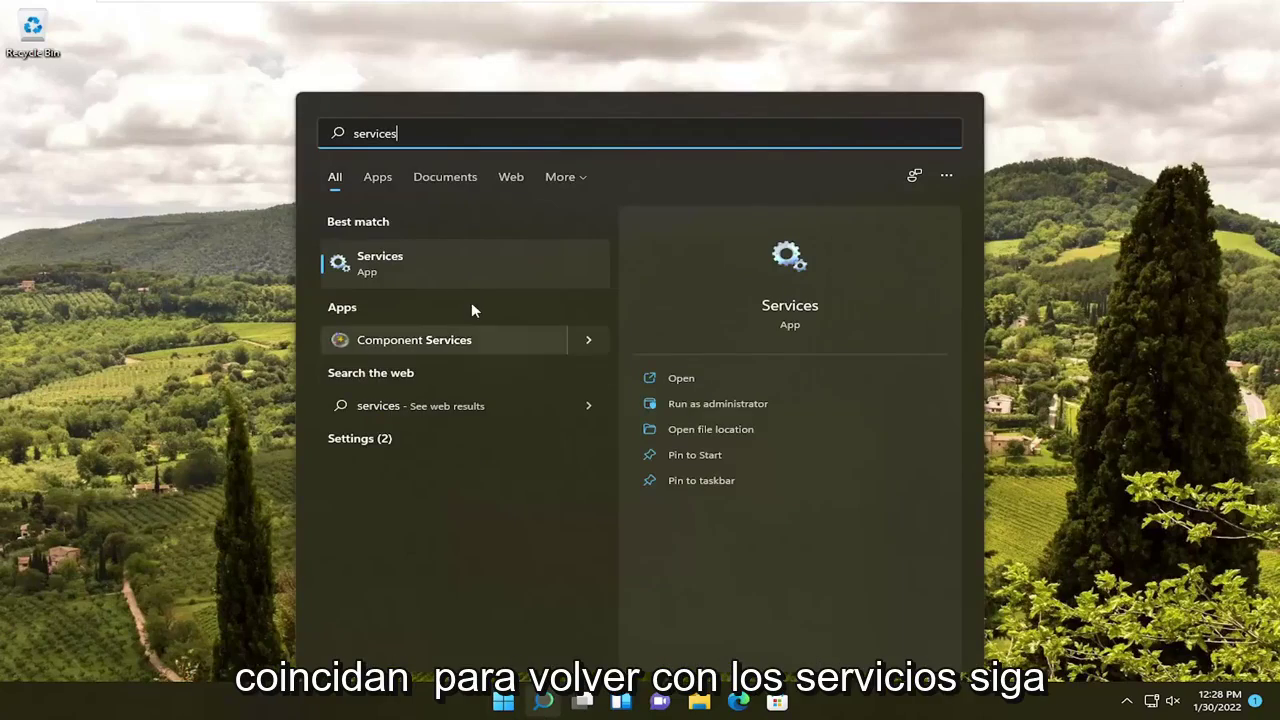
left_click(383, 262)
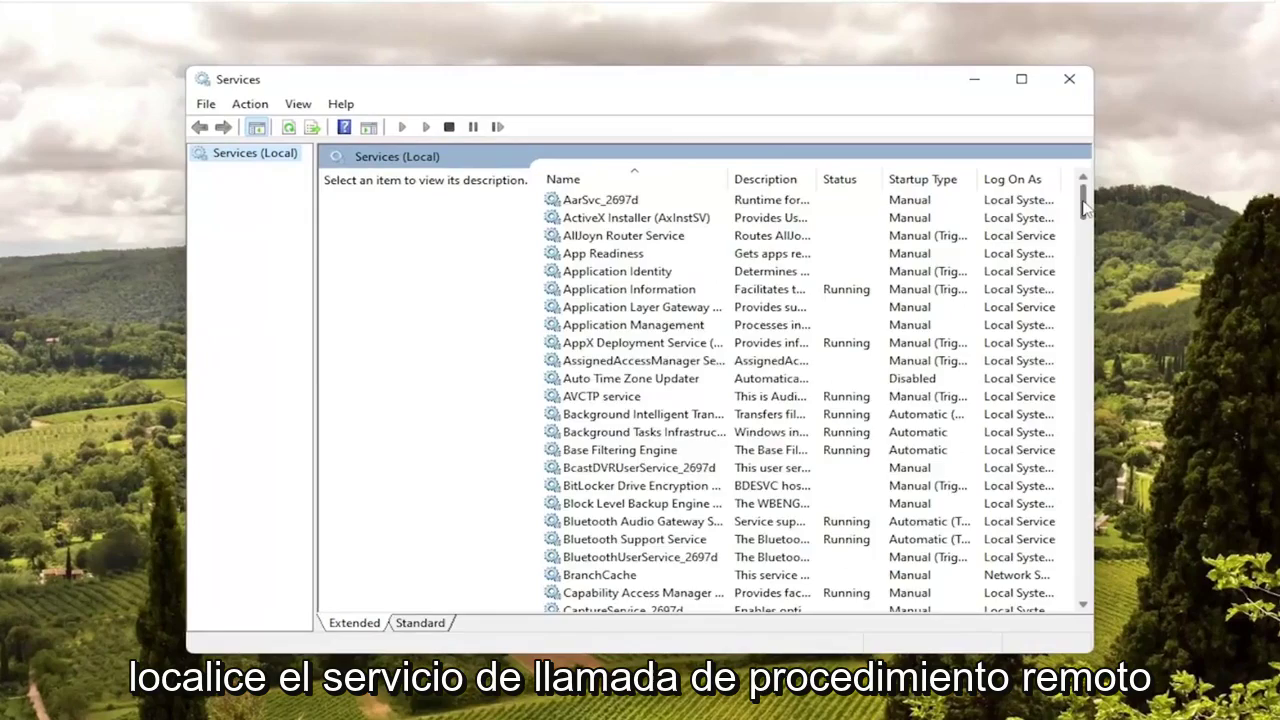
left_click_drag(1048, 189, 1052, 444)
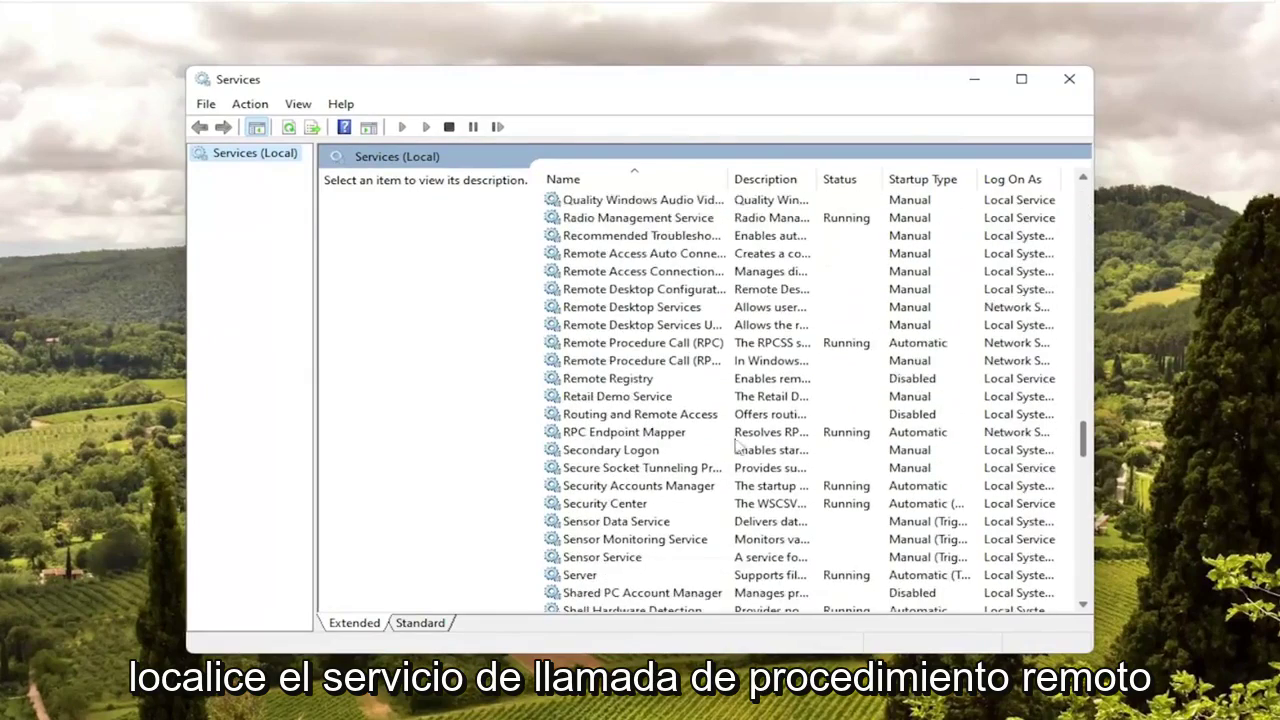
left_click(618, 361)
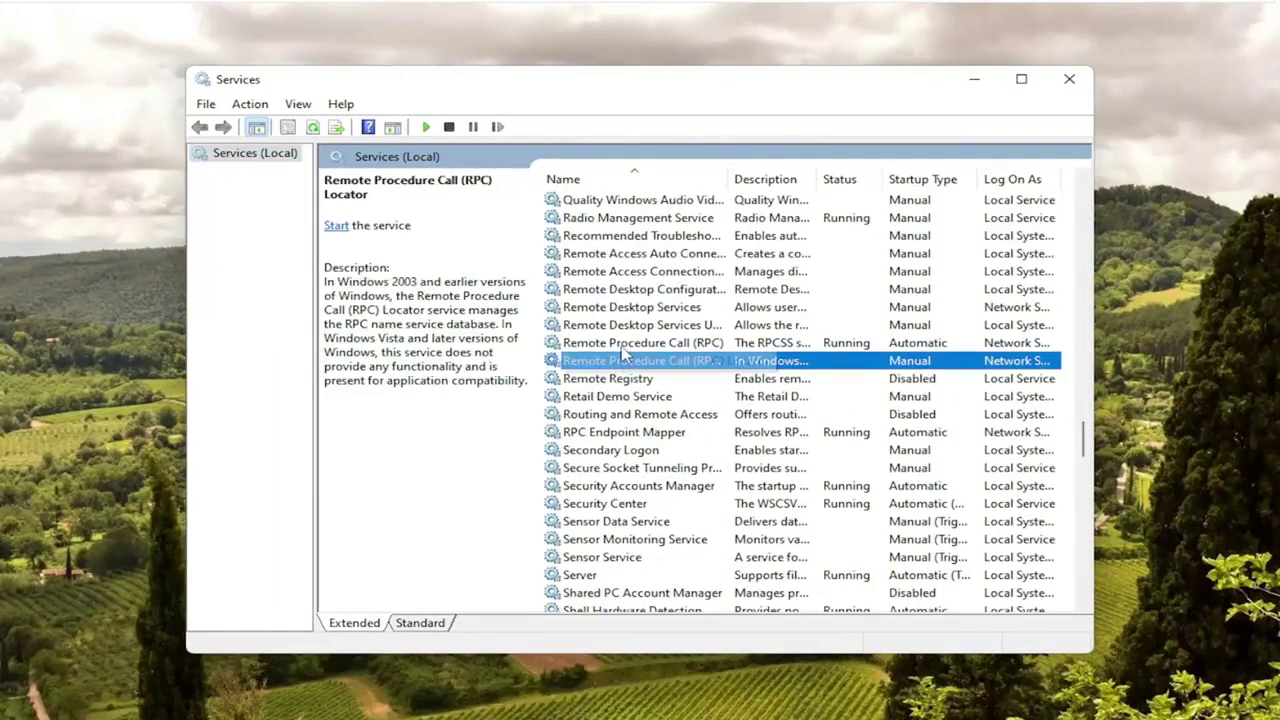
left_click(628, 343)
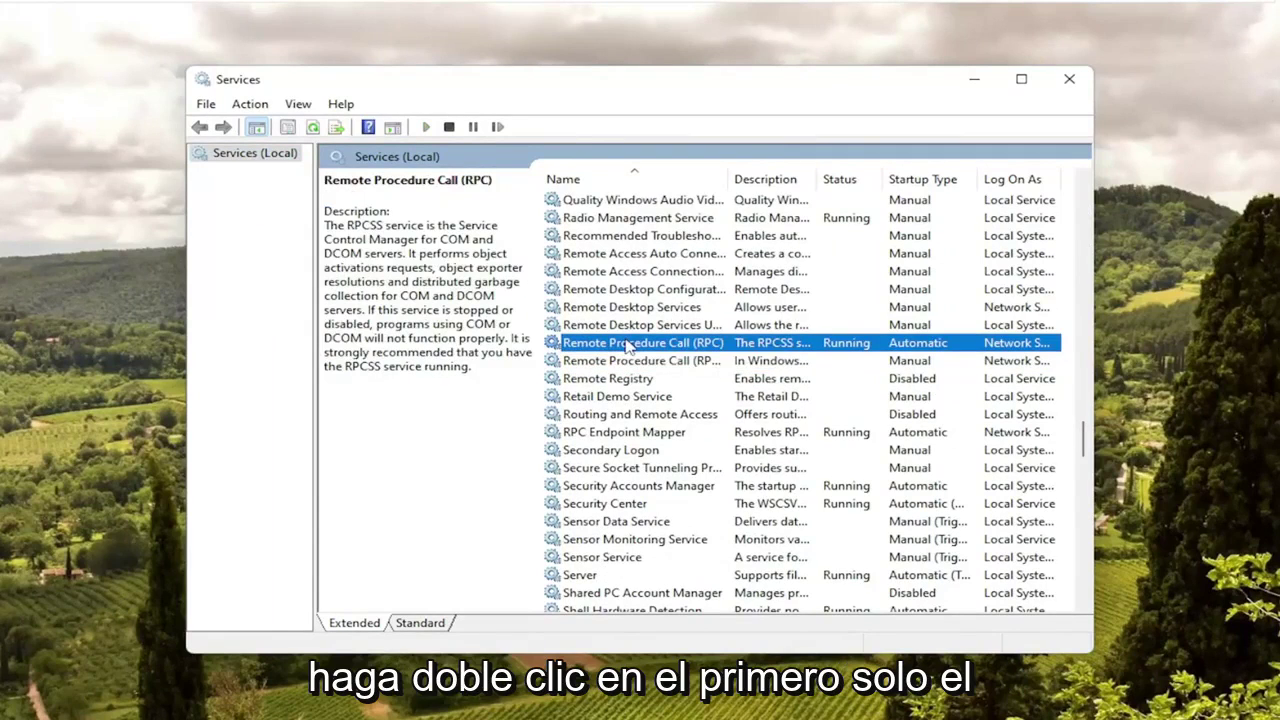
Step: Confirm RPC is Running, set RPC Locator to Automatic and start it, then close Services
double_click(603, 345)
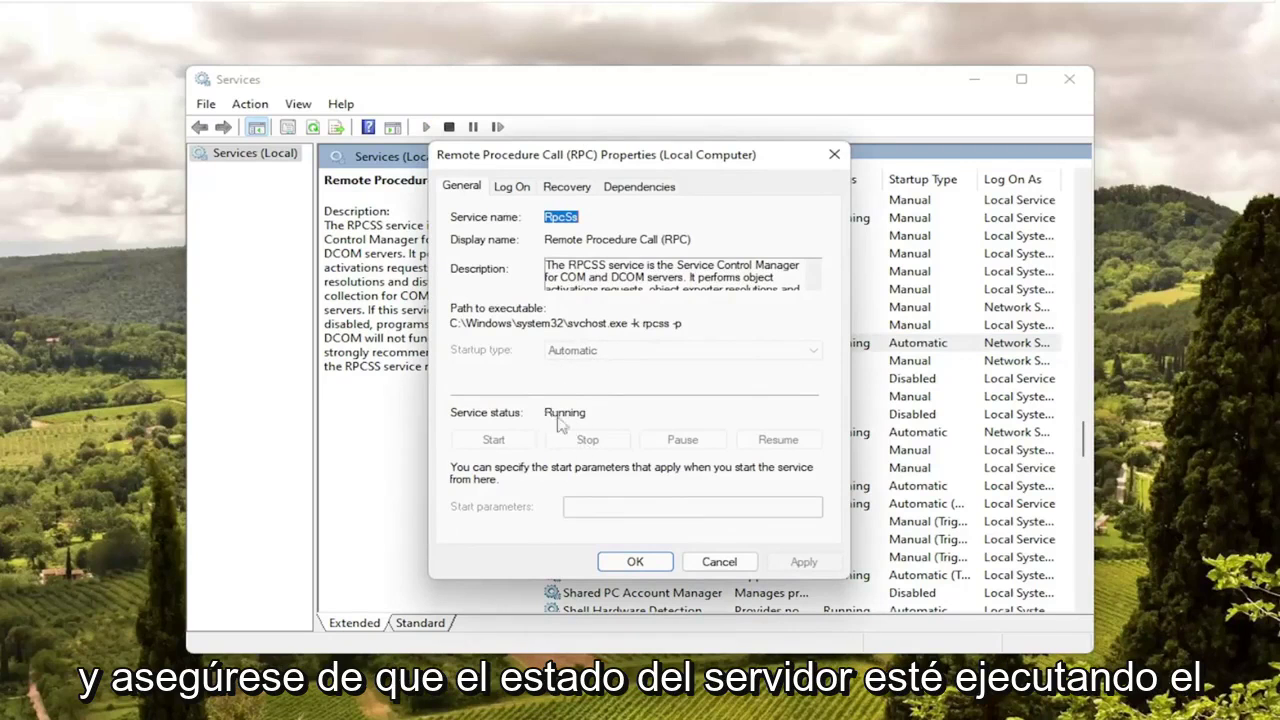
left_click(635, 562)
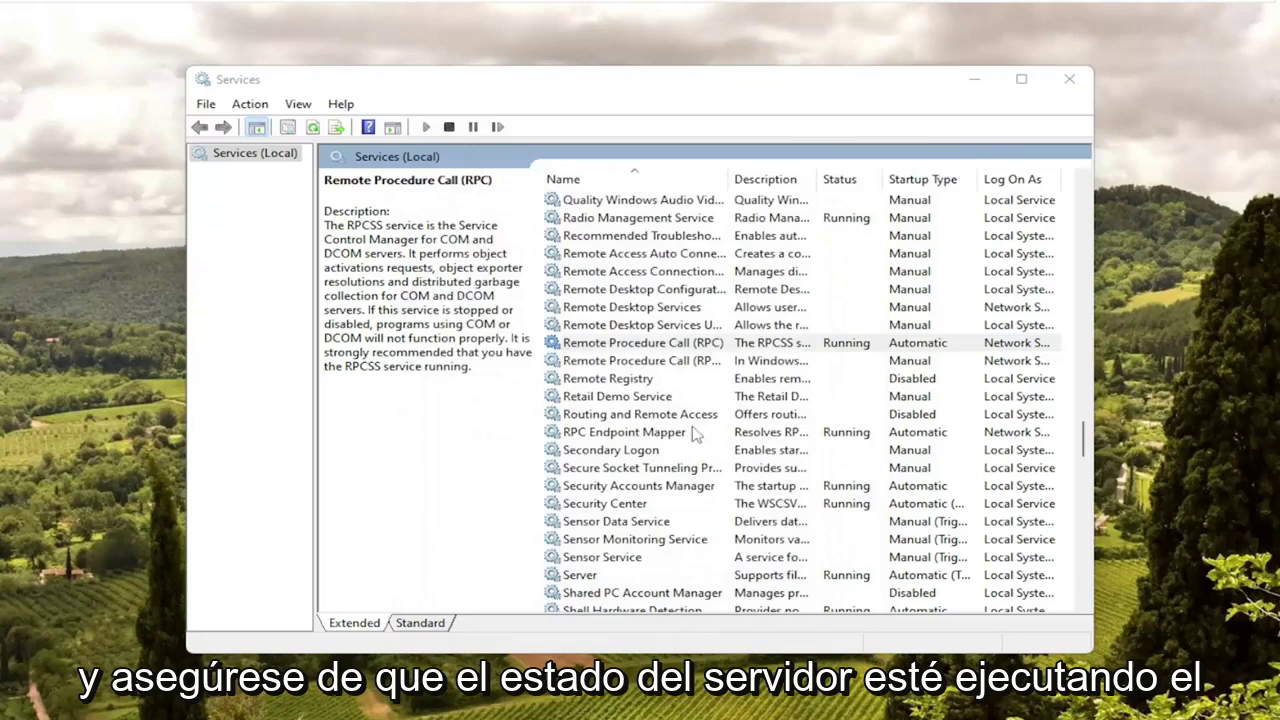
double_click(645, 360)
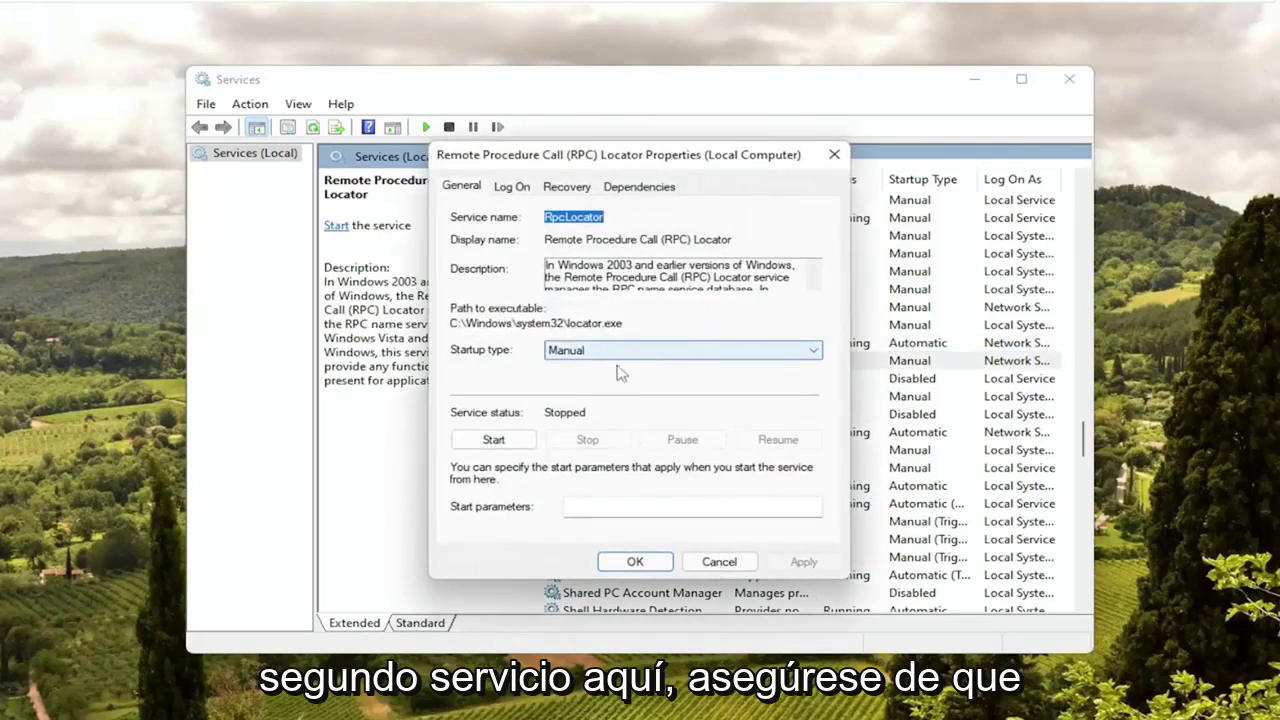
left_click(620, 355)
left_click(590, 380)
left_click(529, 442)
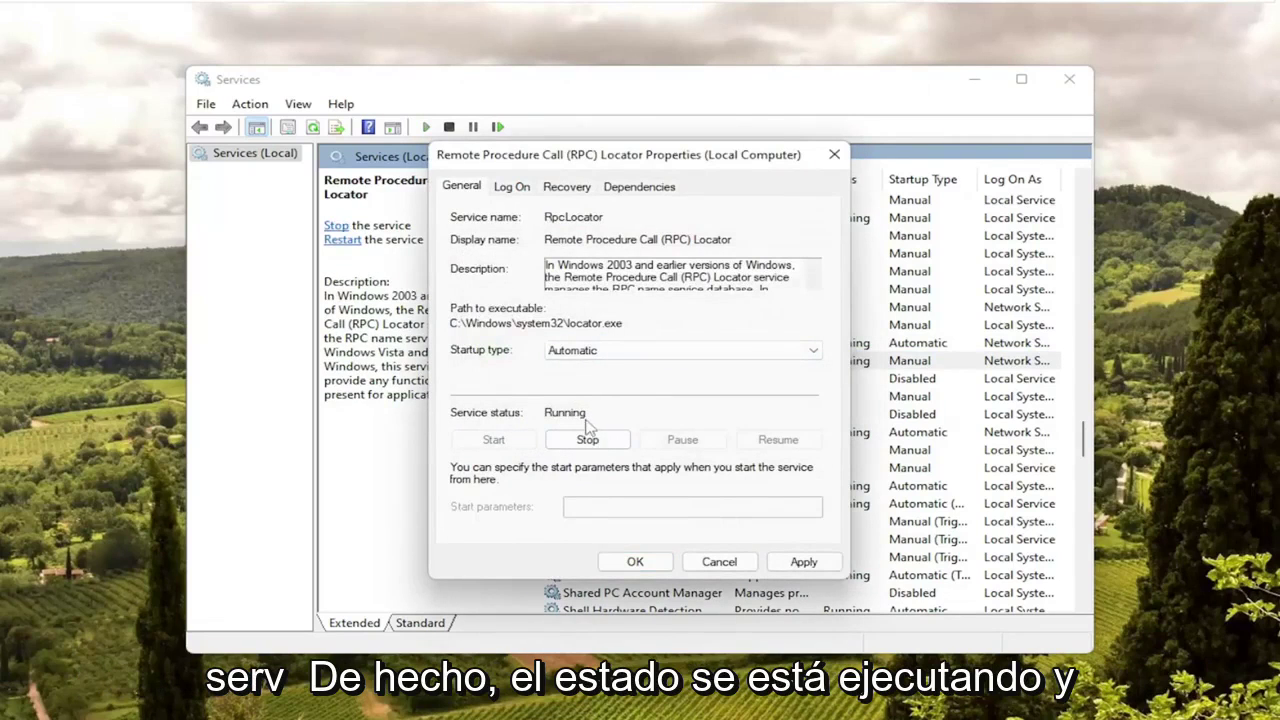
left_click(805, 561)
left_click(635, 561)
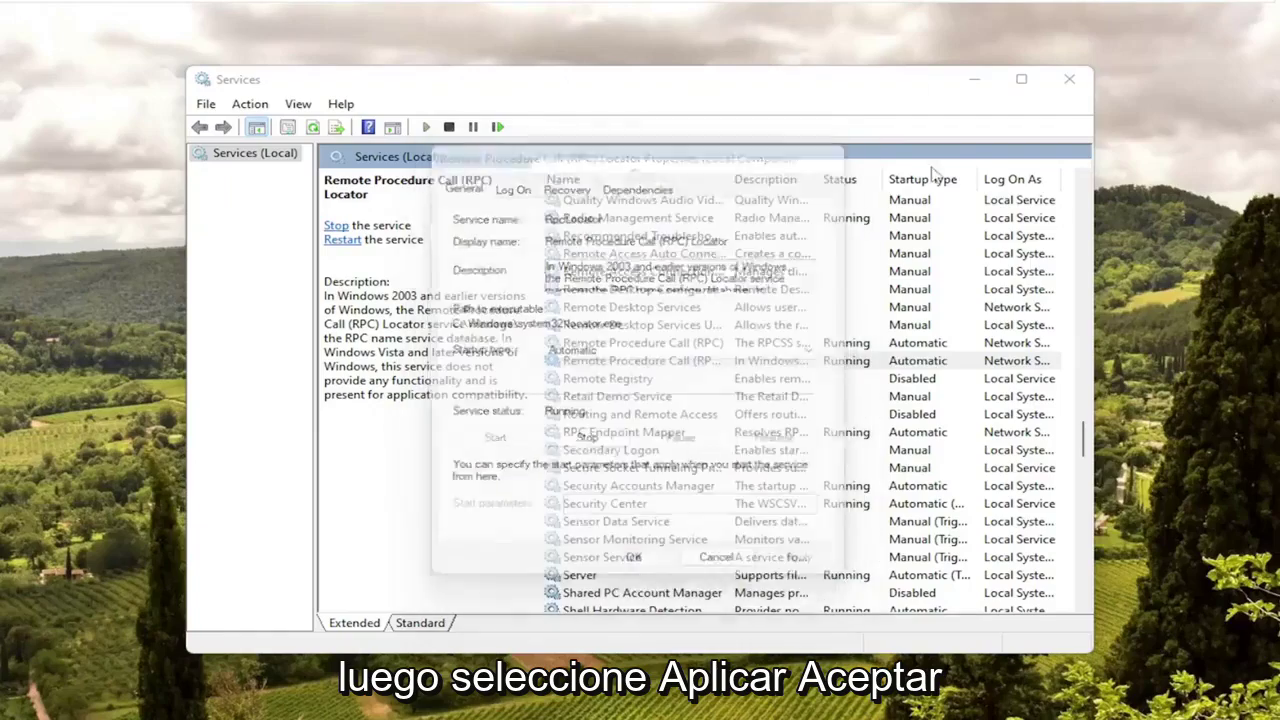
left_click(1071, 80)
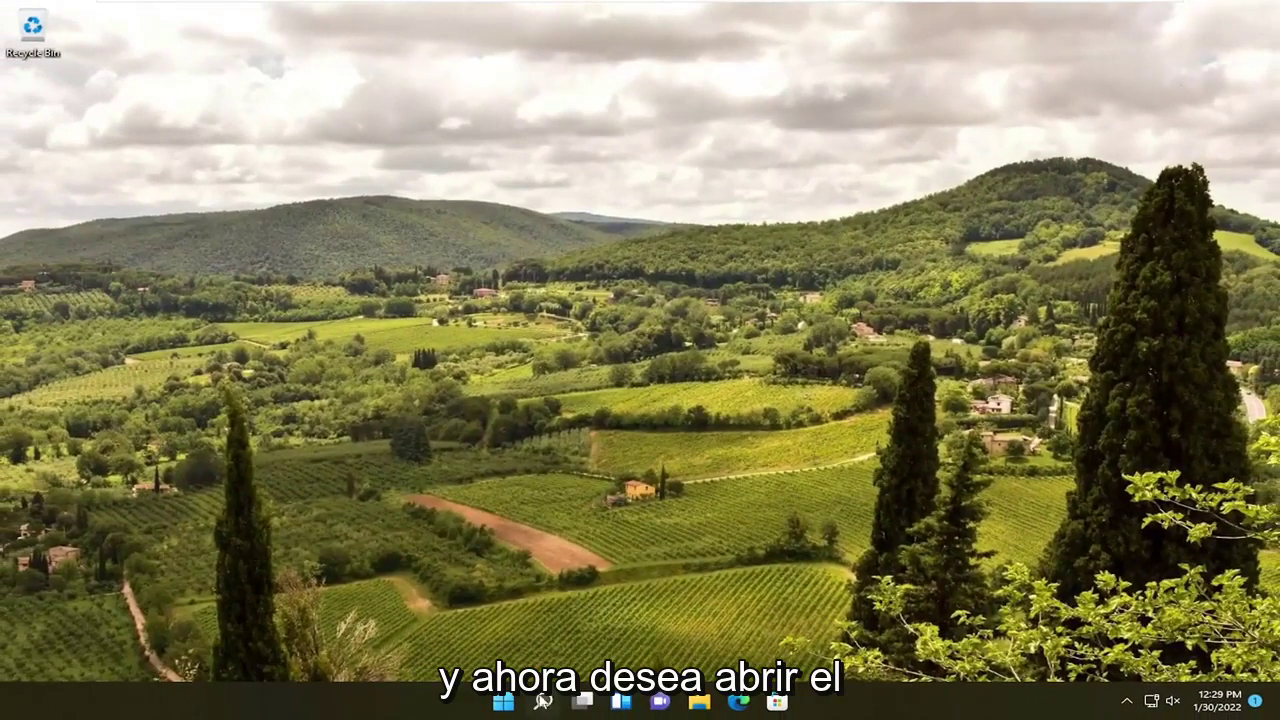
Step: Open Indexing Options via search and rebuild the search index from Advanced settings
left_click(541, 702)
type("index")
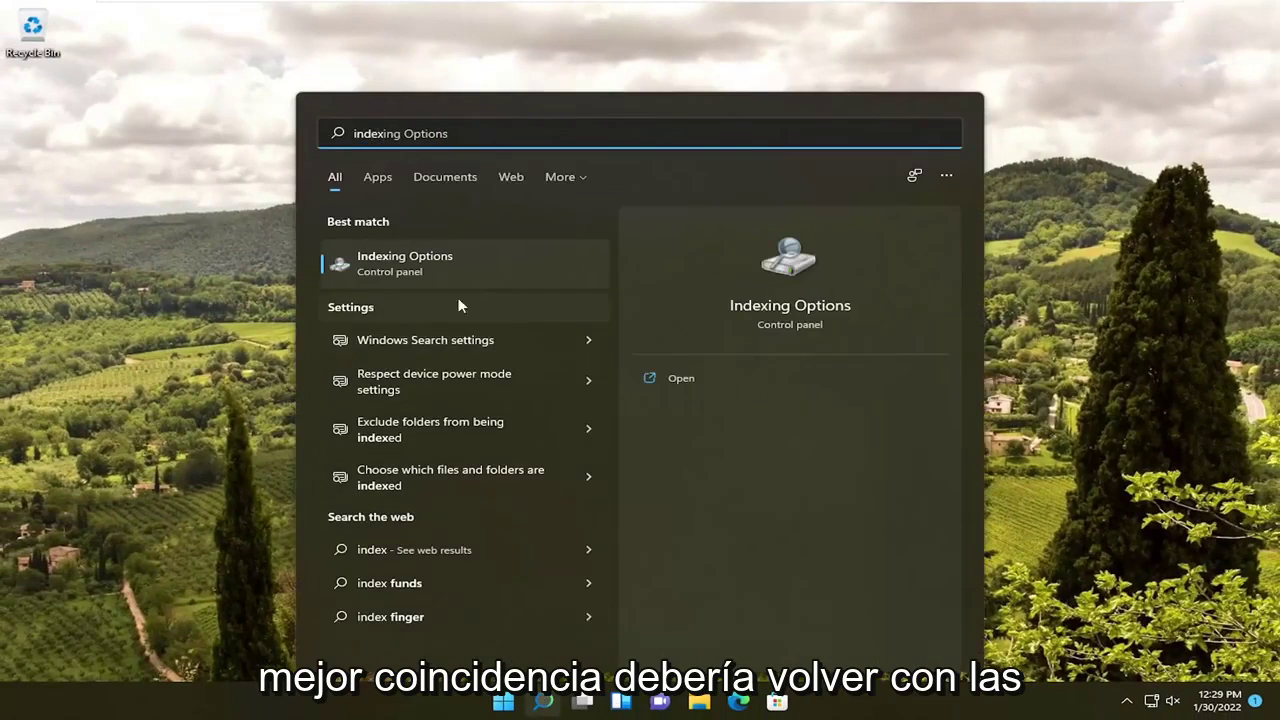
left_click(428, 263)
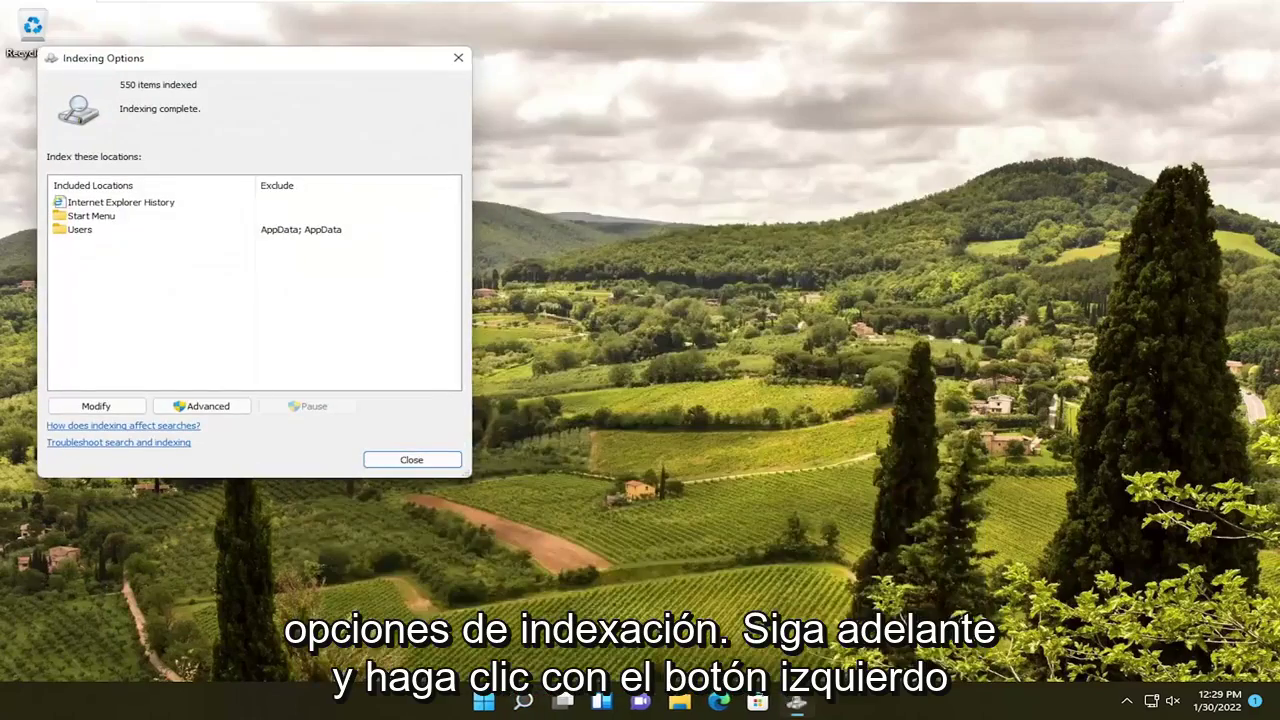
left_click_drag(200, 66, 572, 89)
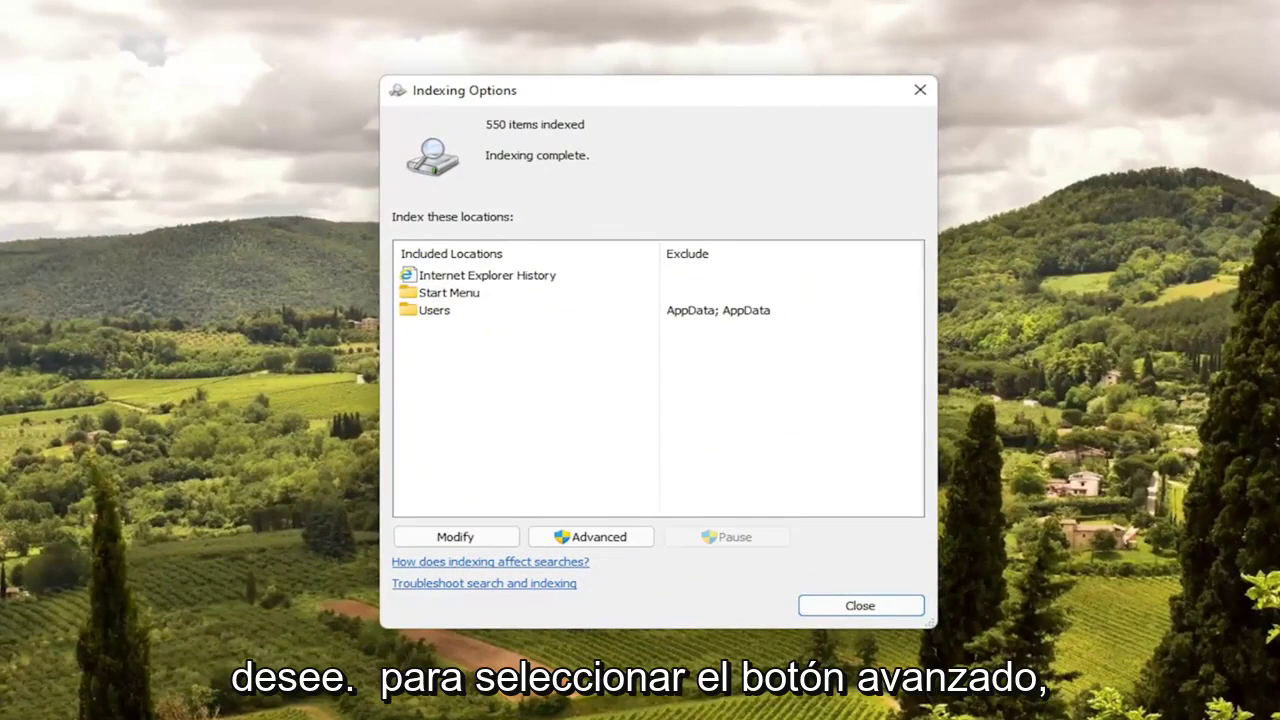
left_click(585, 538)
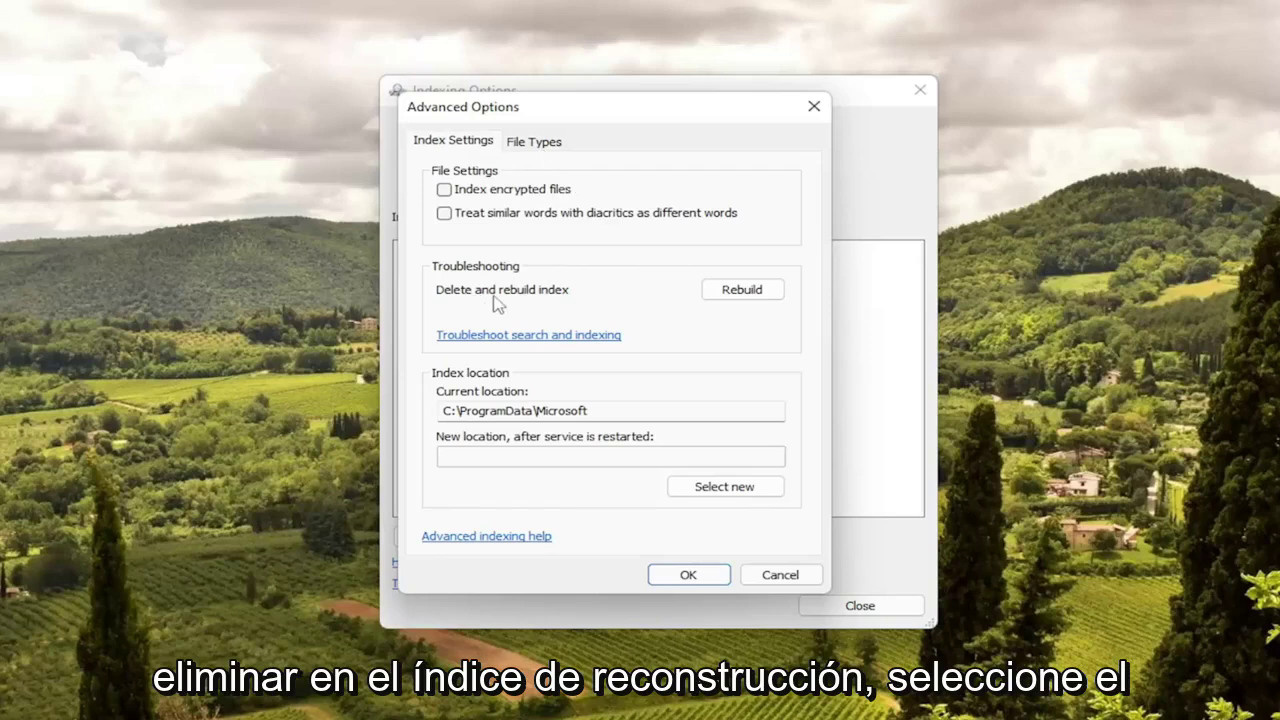
left_click(742, 290)
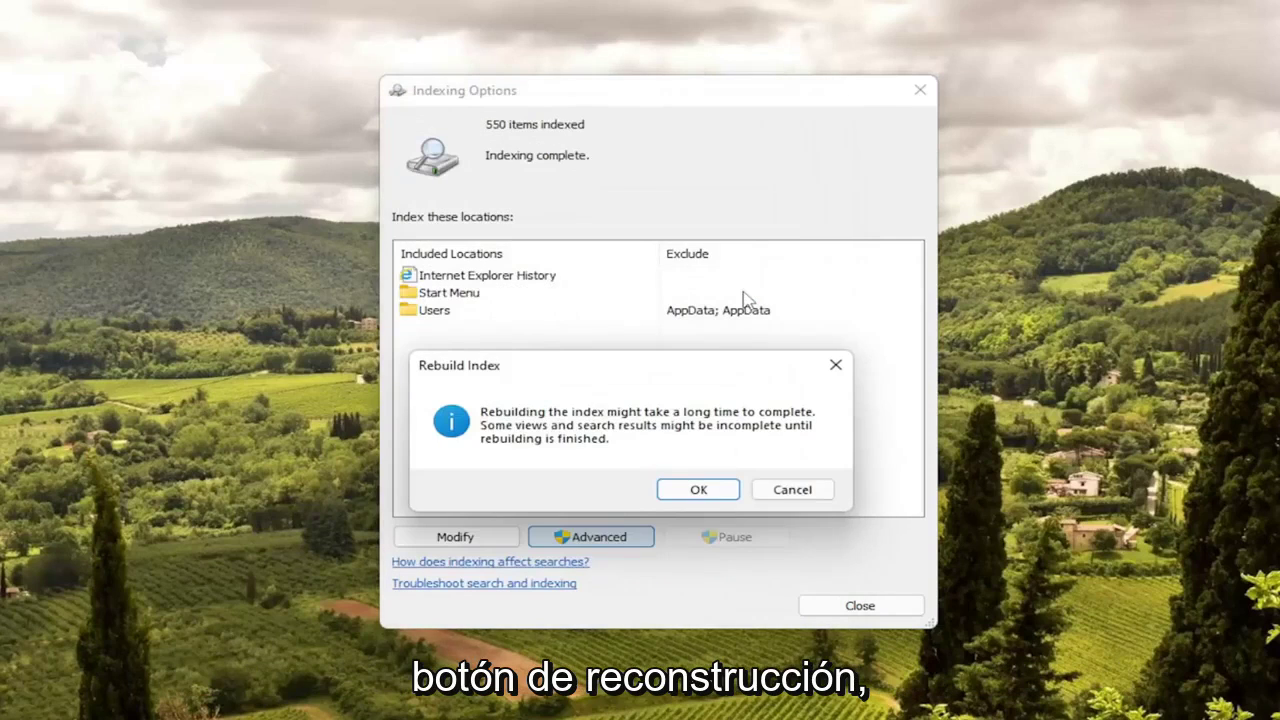
left_click(703, 489)
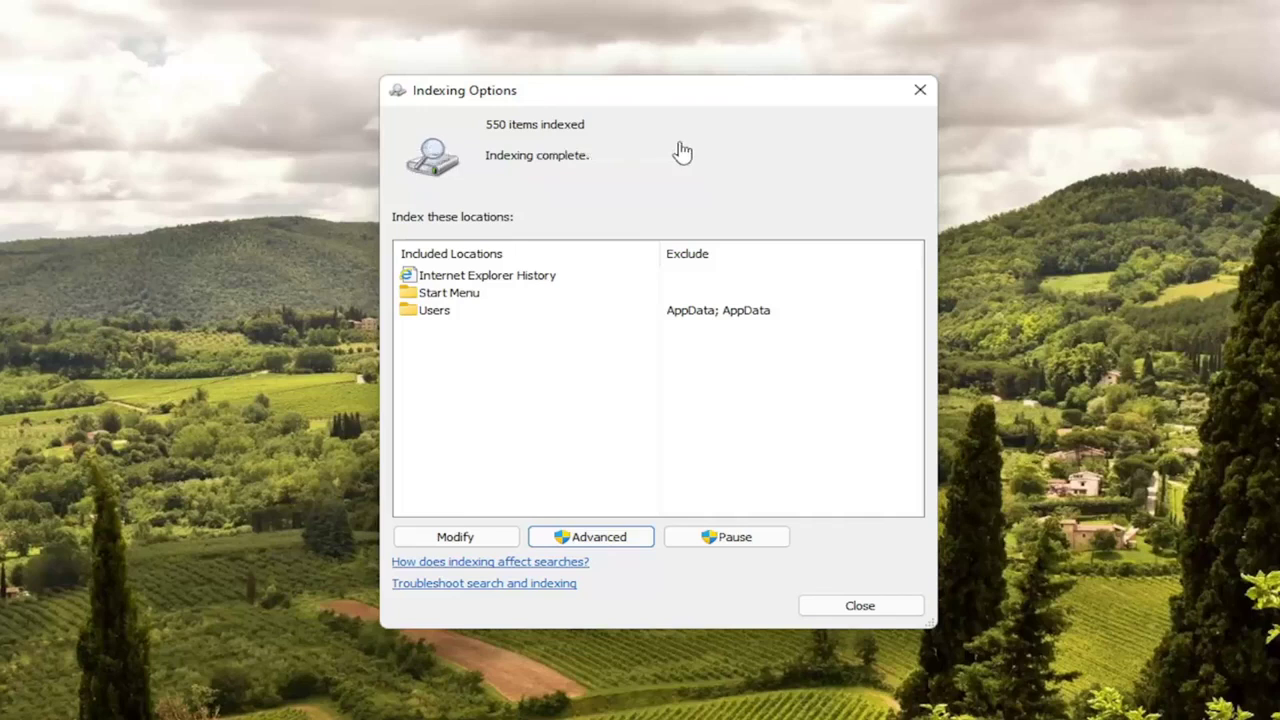
Step: Close Indexing Options and launch Command Prompt as administrator, approving the UAC prompt
left_click(918, 91)
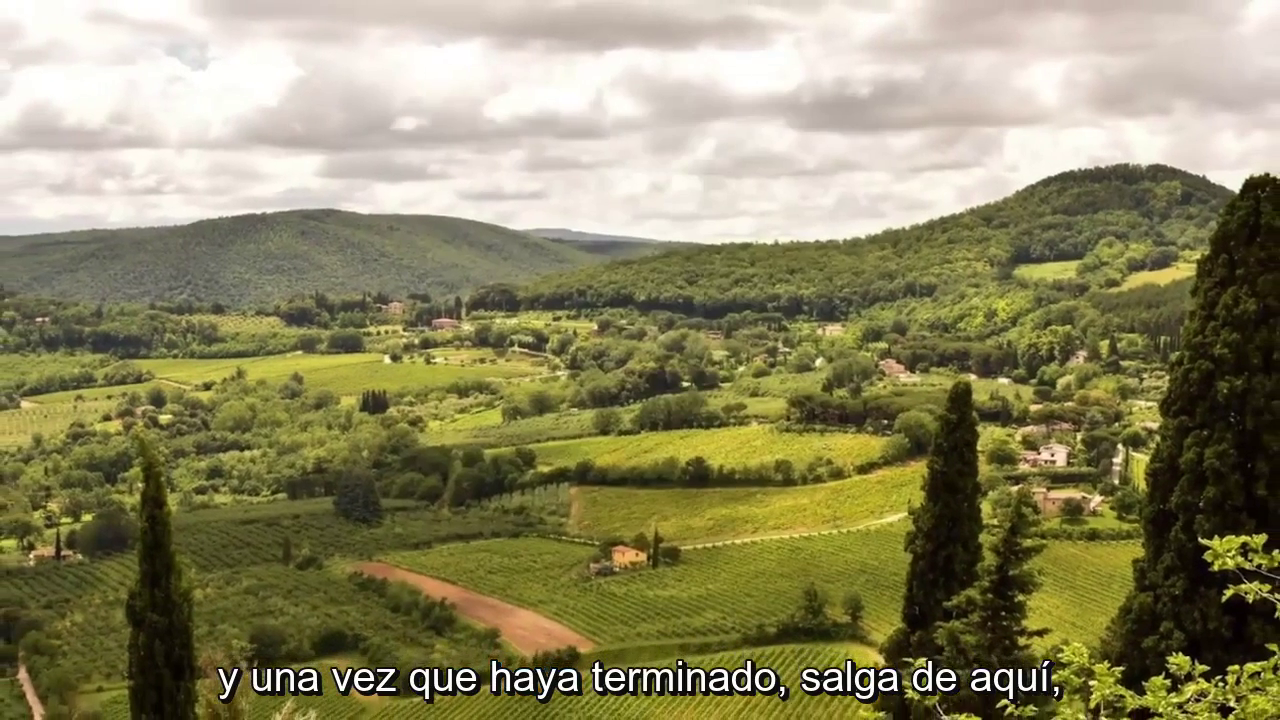
key("super")
type("cmd")
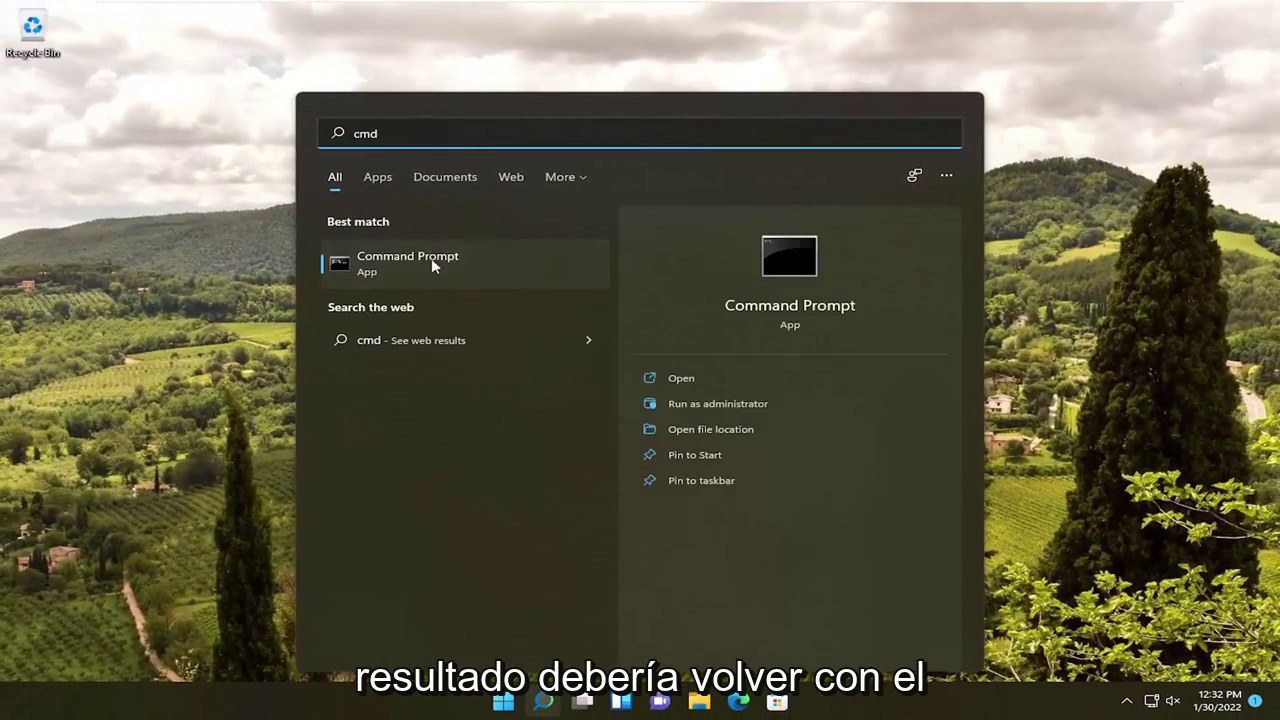
right_click(455, 270)
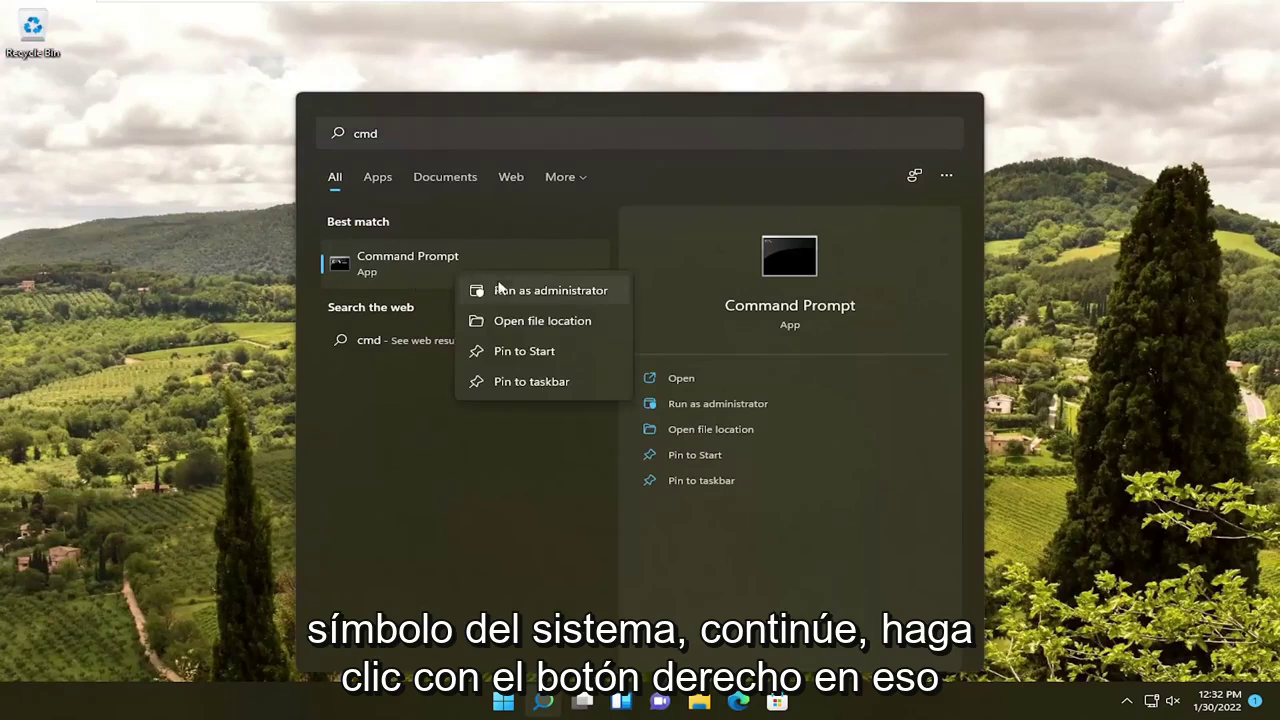
left_click(556, 293)
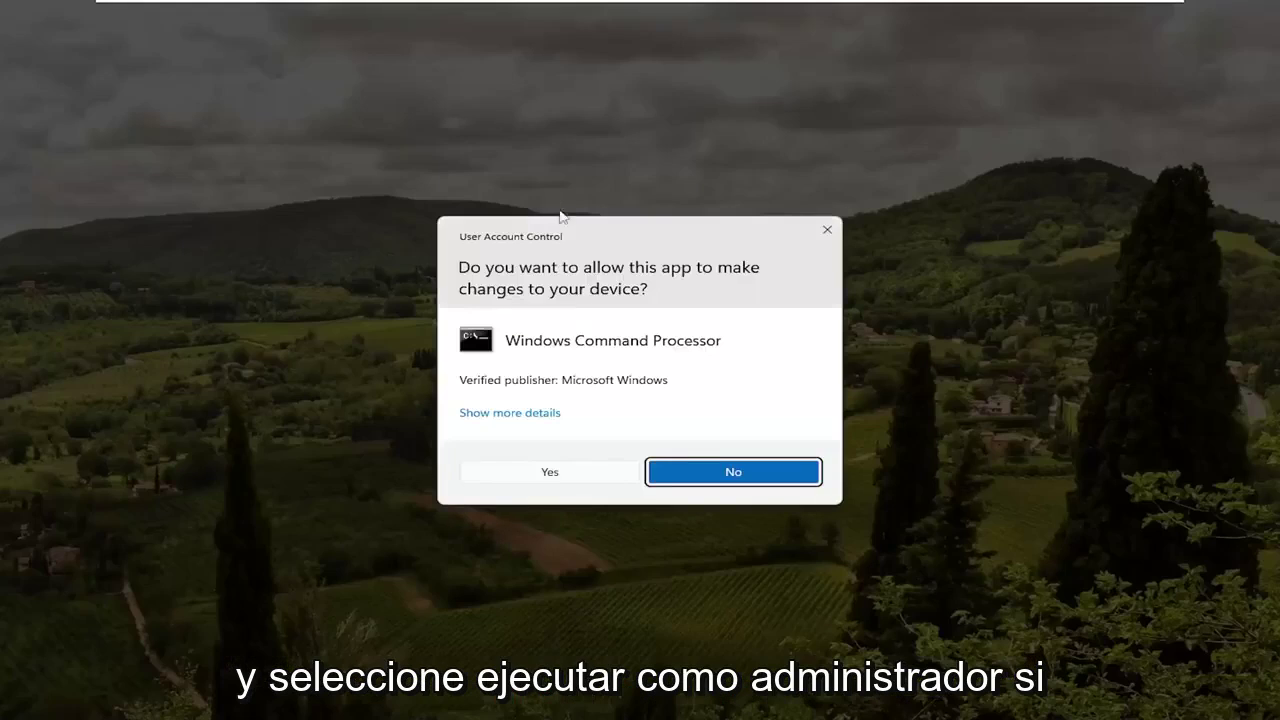
left_click(566, 475)
left_click_drag(504, 47, 663, 129)
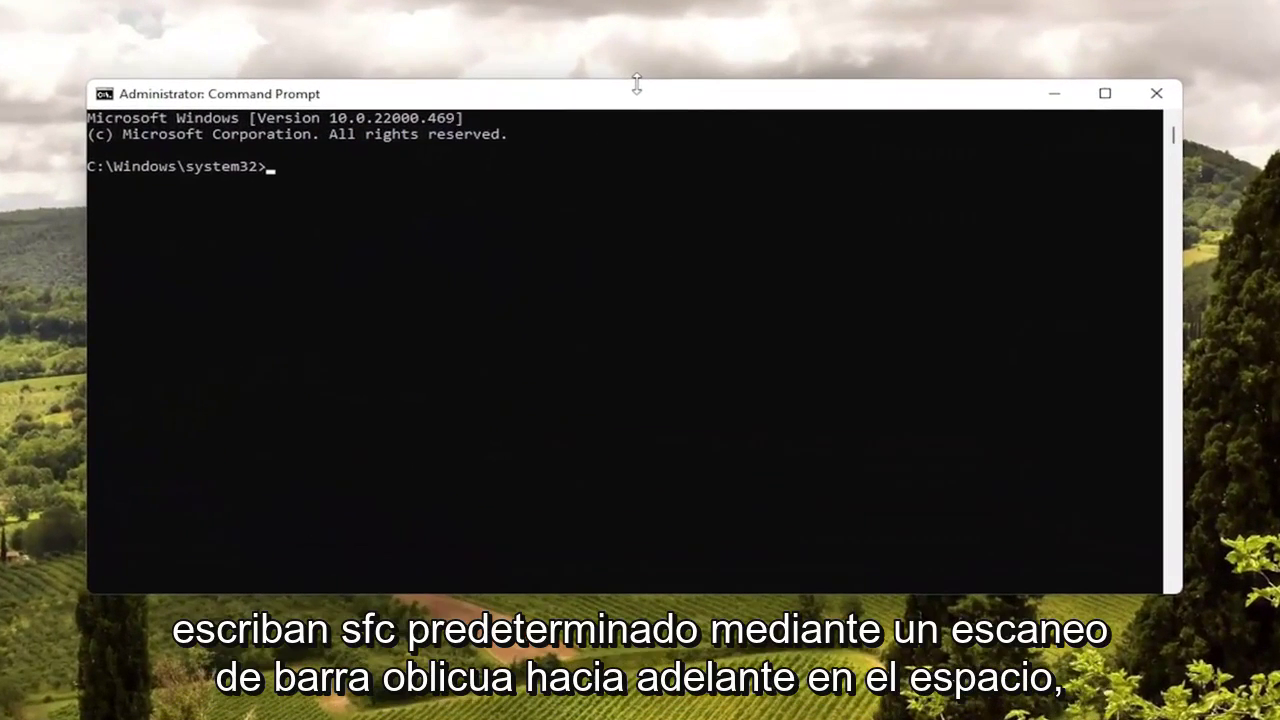
Step: Run sfc /scannow until it reports no integrity violations, then close Command Prompt
type("sfc /scannow")
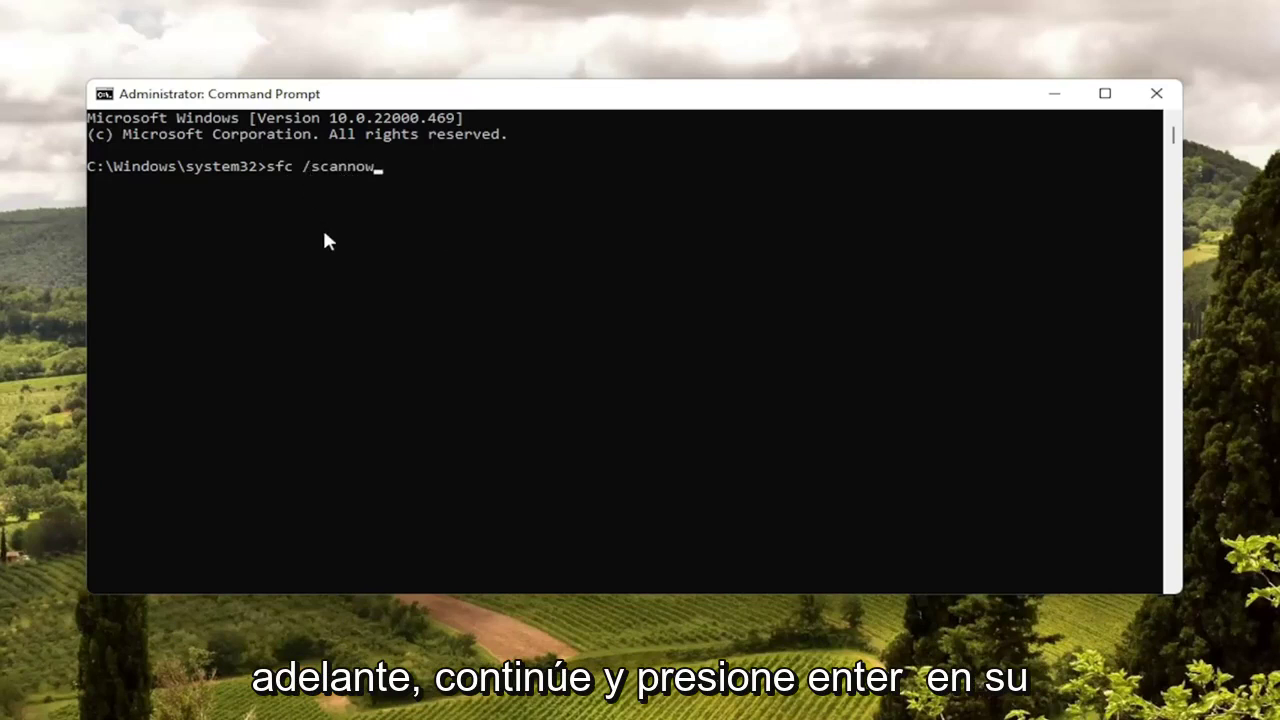
key("Return")
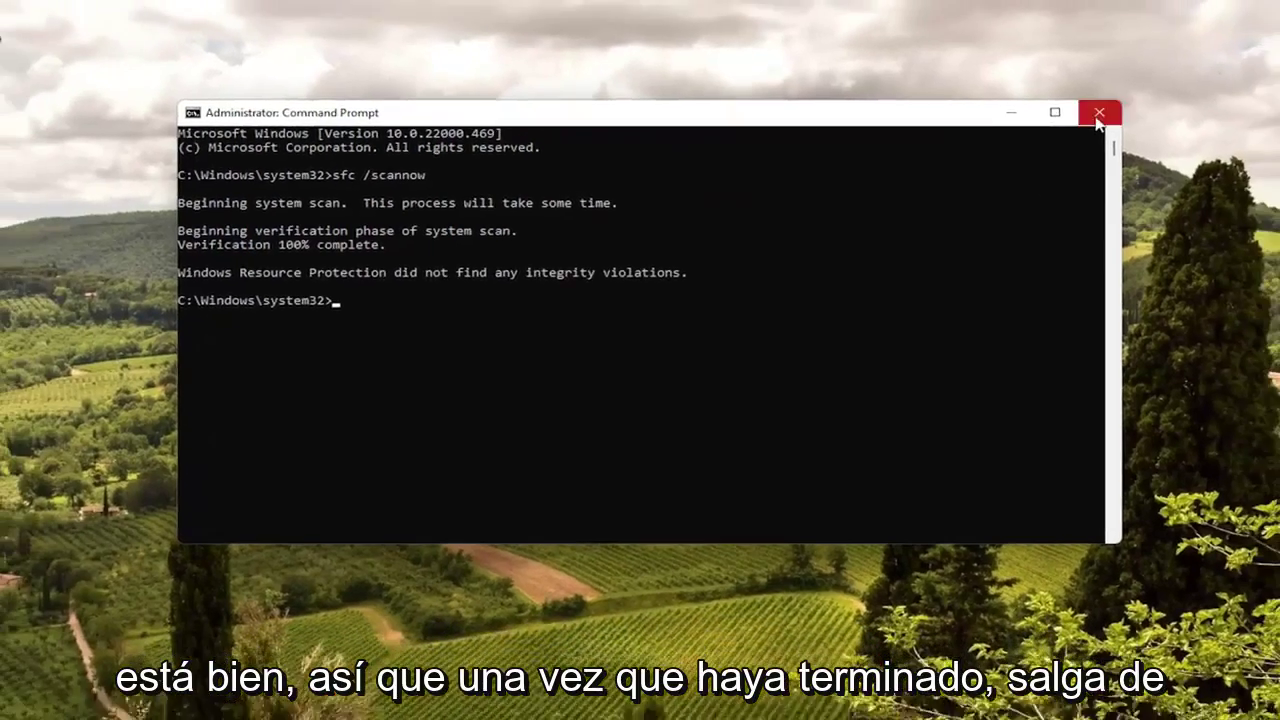
left_click(1135, 100)
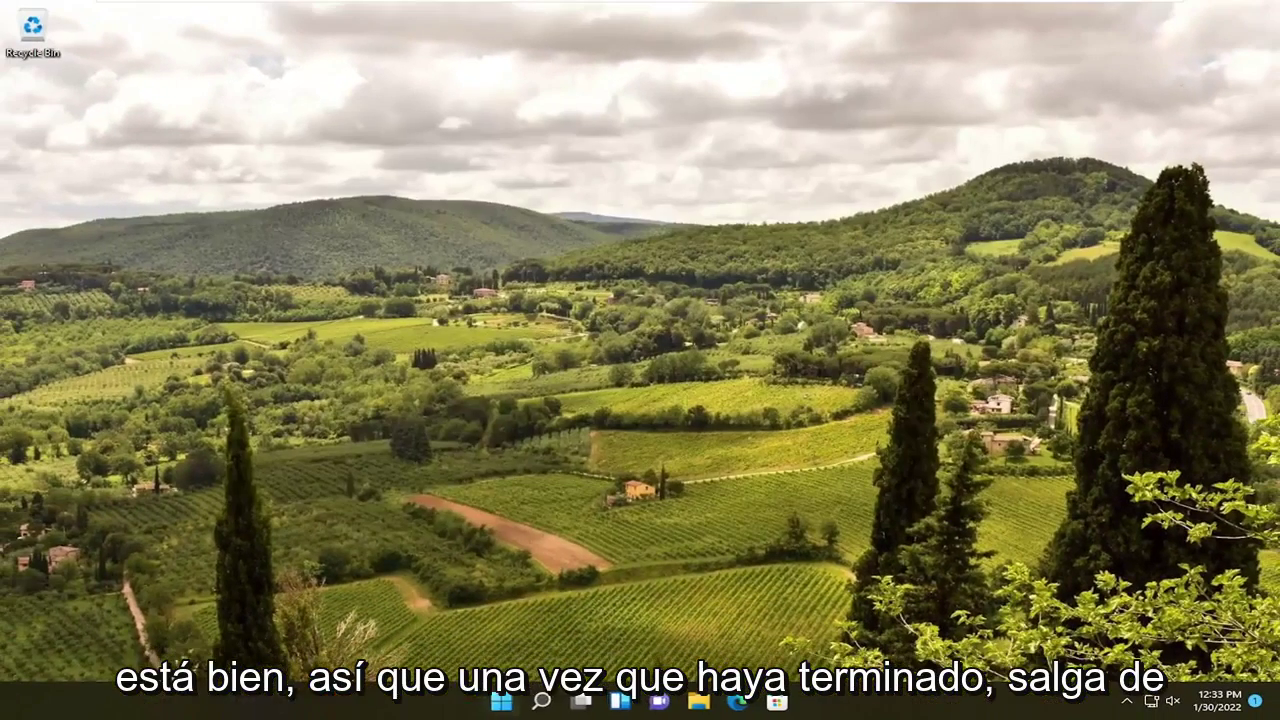
Step: Restart the PC from the Start button's Shut down or sign out menu
right_click(503, 703)
mouse_move(485, 637)
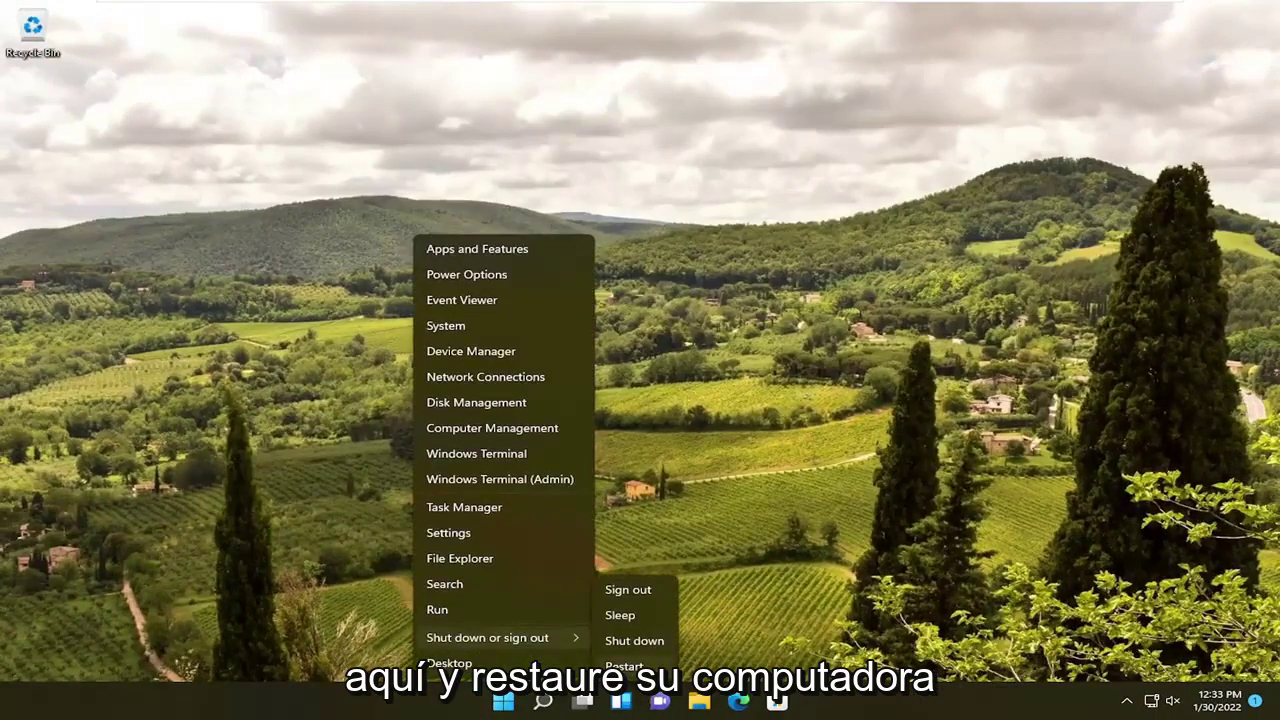
left_click(626, 663)
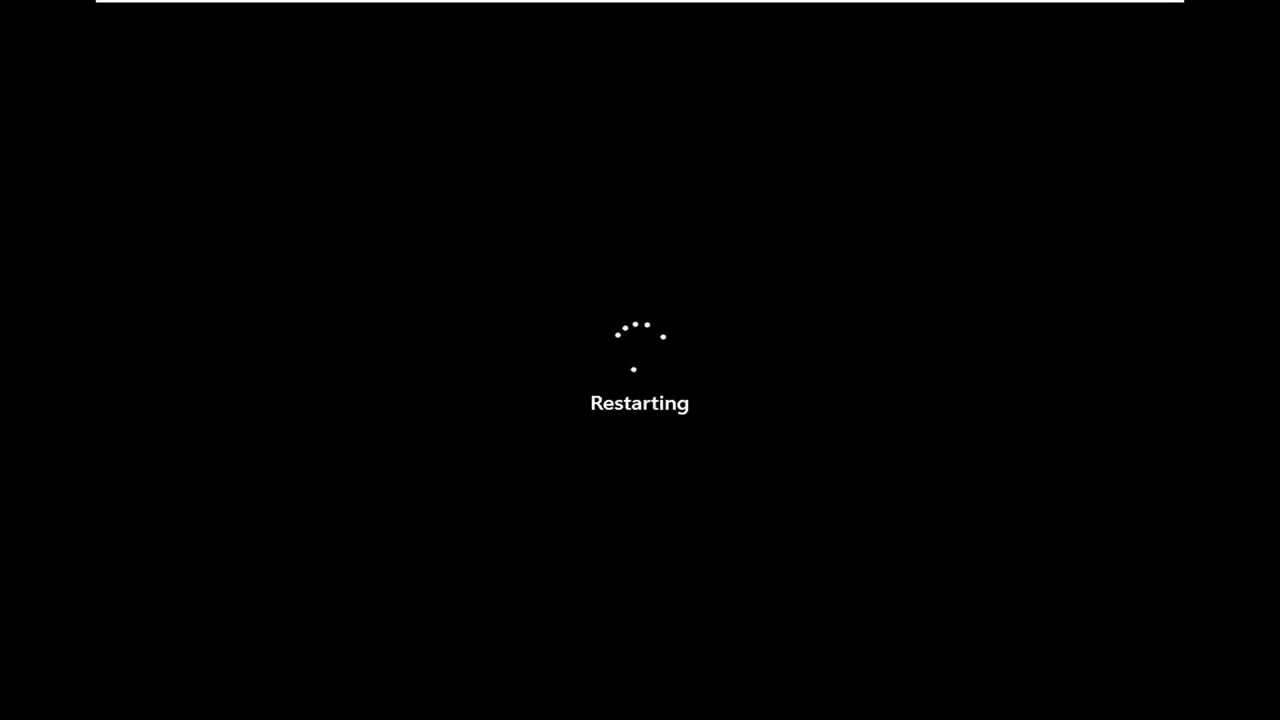